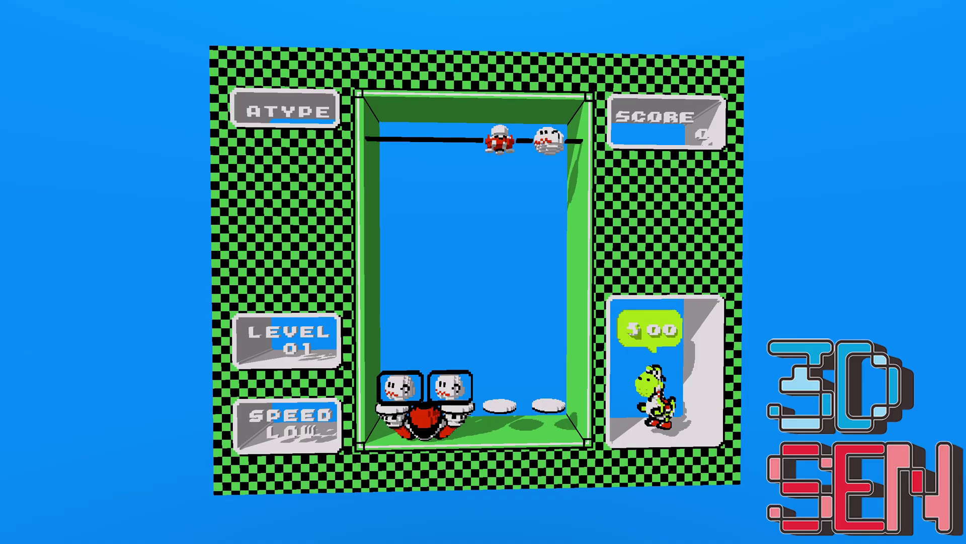
- Shift Mario a column right, rewind the falling pair once, and swap the Boo stacks
{"action": "key", "text": "Right"}
{"action": "key", "text": "Right"}
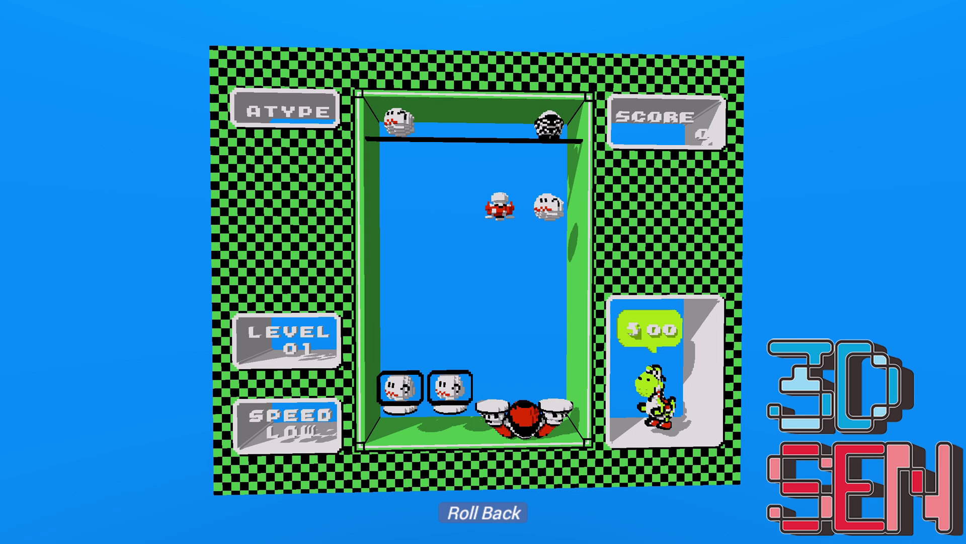
{"action": "key", "text": "x"}
{"action": "key", "text": "Right"}
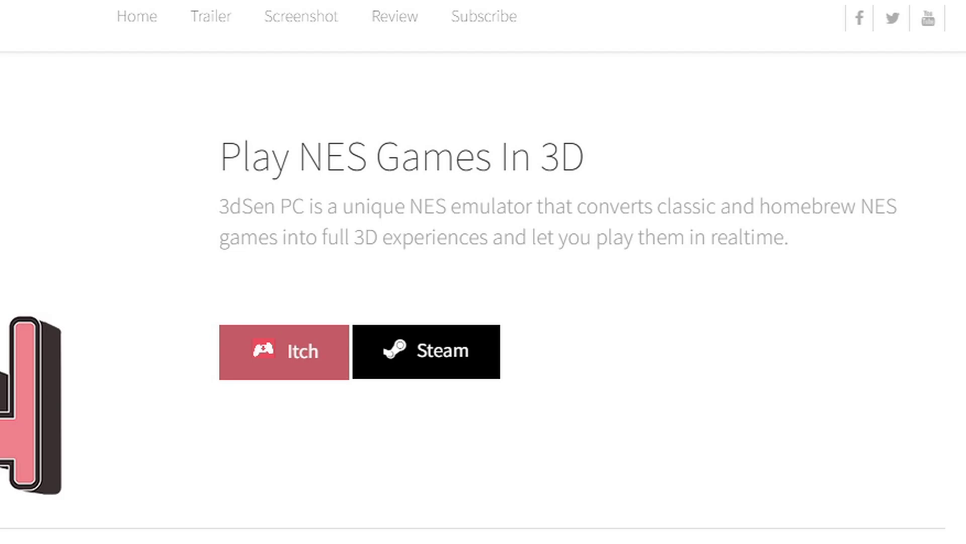
- Open the 3dSen PC Steam store page and scroll down to the Buy 3dSen section
{"action": "left_click", "coordinate": [427, 358]}
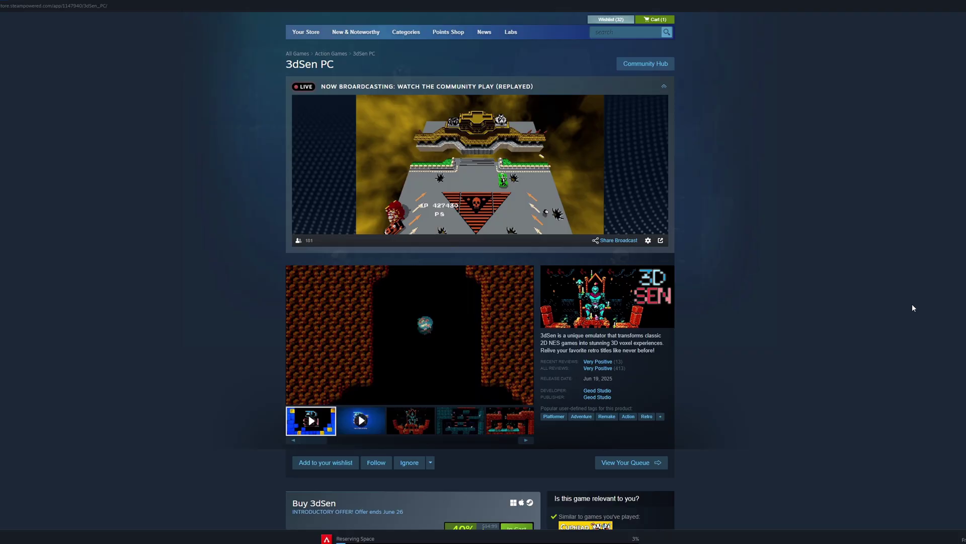
{"action": "scroll", "coordinate": [891, 295], "scroll_direction": "down", "scroll_amount": 5}
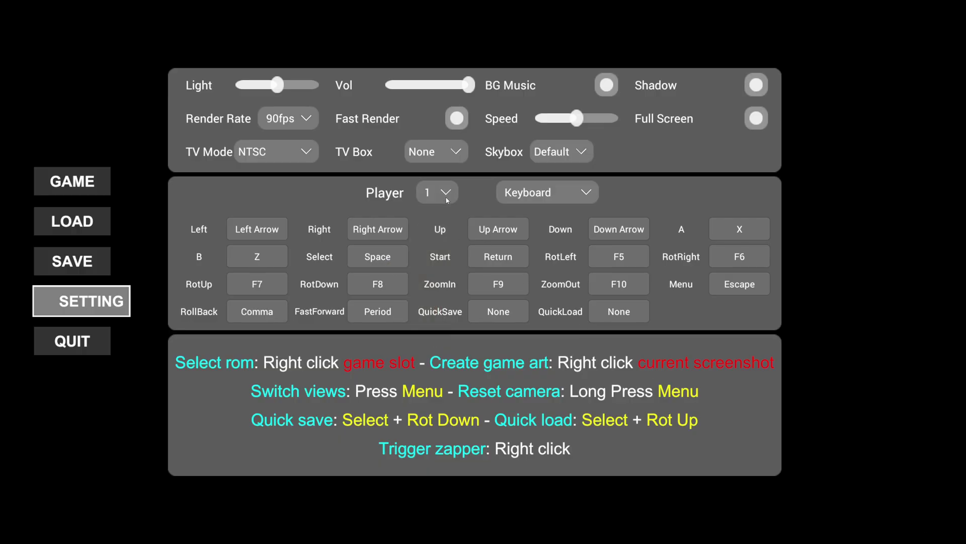
- Keep Player 1, switch its input device from Keyboard to Gamepad, and start rebinding DPad Left
{"action": "left_click", "coordinate": [446, 194]}
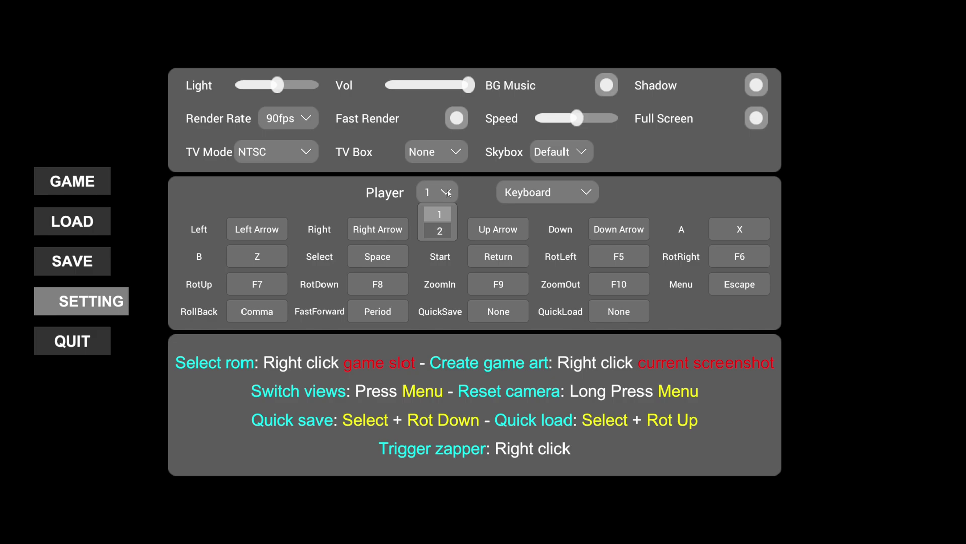
{"action": "left_click", "coordinate": [473, 188]}
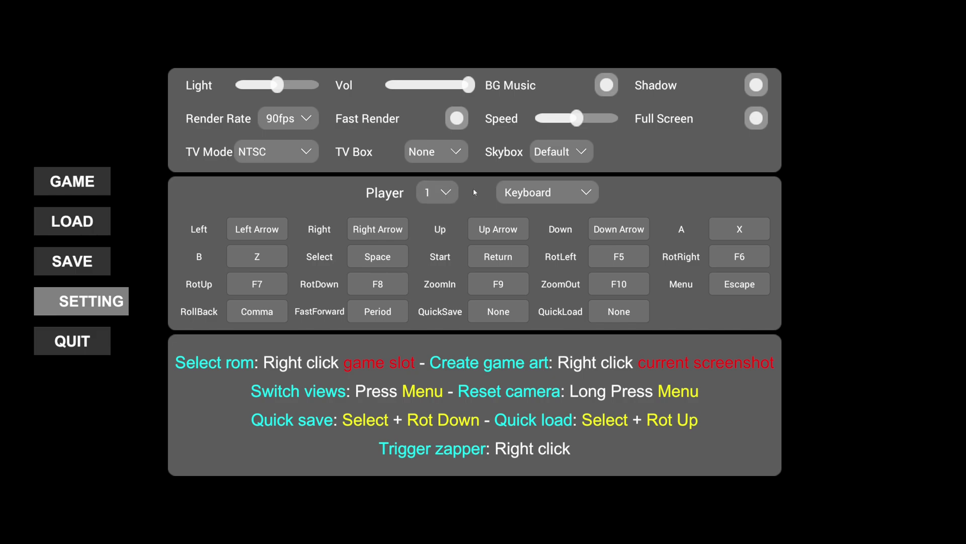
{"action": "left_click", "coordinate": [588, 194]}
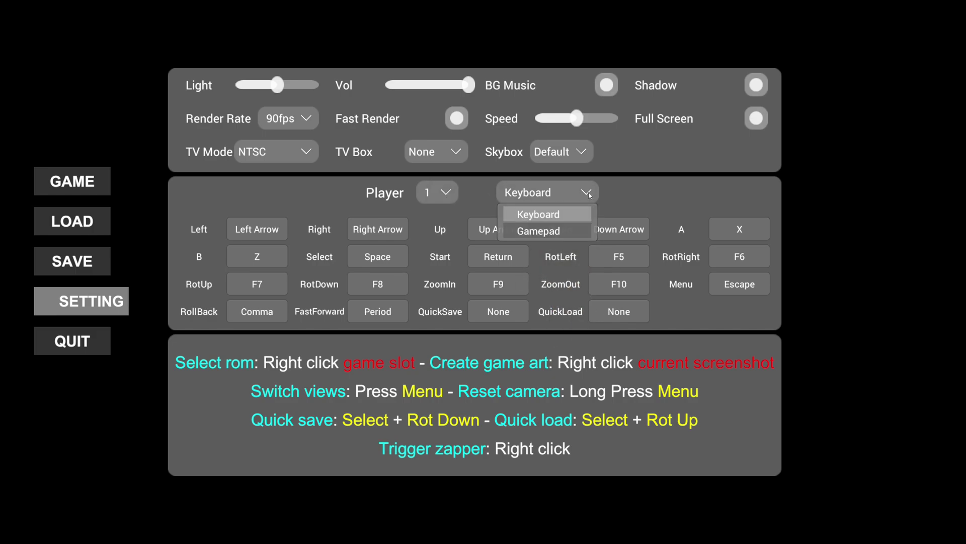
{"action": "left_click", "coordinate": [551, 234]}
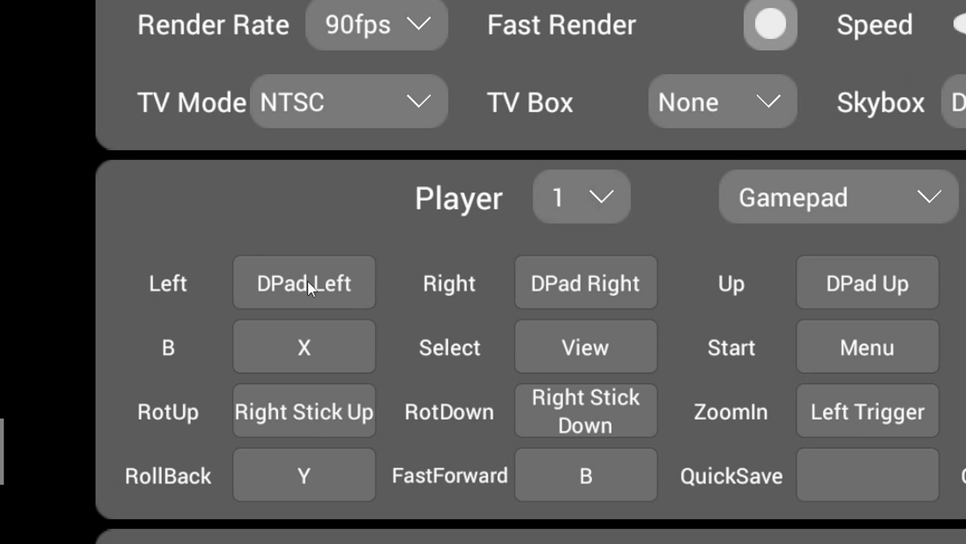
{"action": "left_click", "coordinate": [291, 290]}
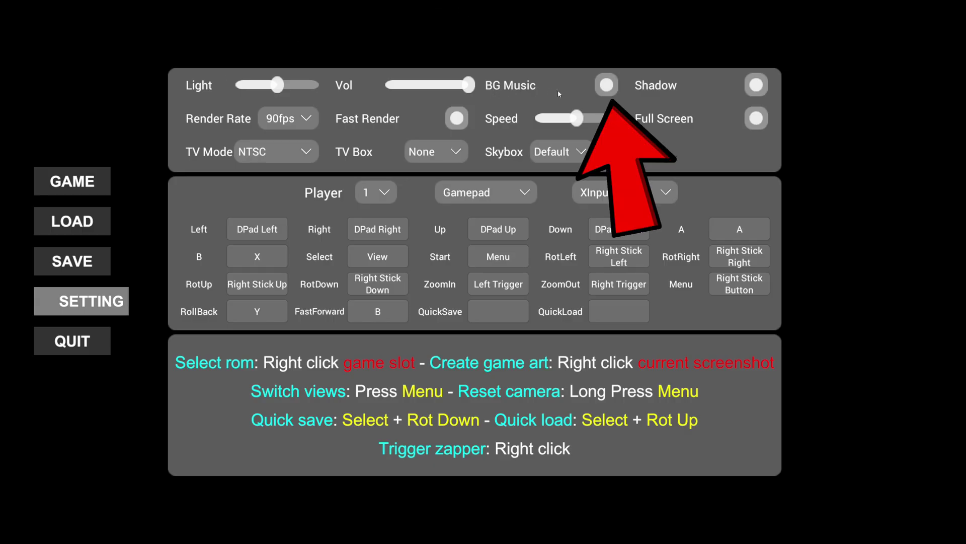
- Turn BG Music off, keeping Render Rate 90fps, TV Box None and Skybox Default
{"action": "left_click", "coordinate": [606, 85]}
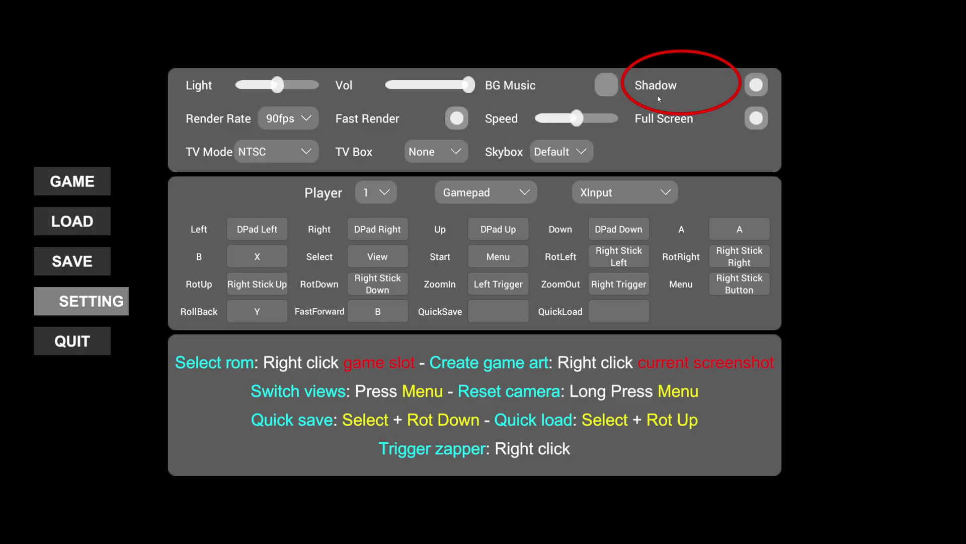
{"action": "left_click", "coordinate": [306, 120]}
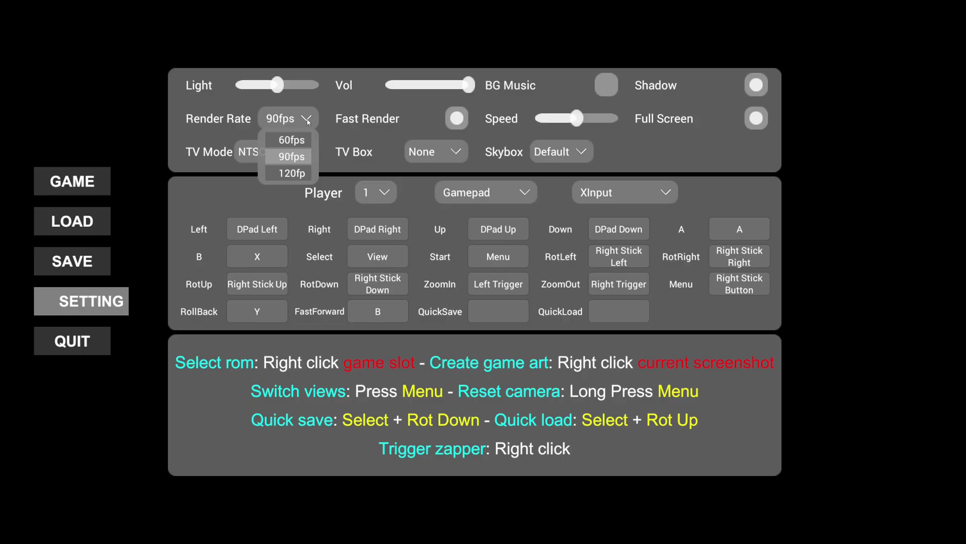
{"action": "left_click", "coordinate": [293, 157]}
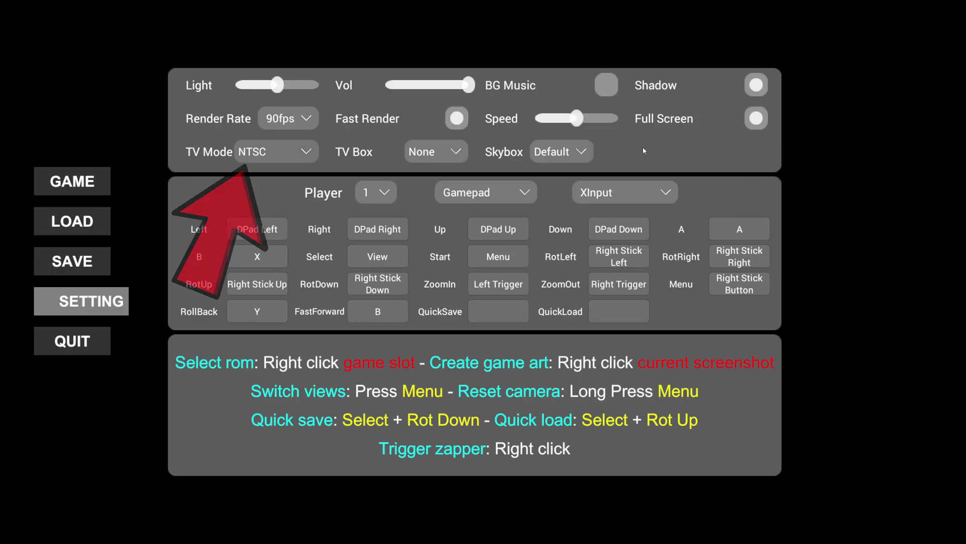
{"action": "left_click", "coordinate": [456, 151]}
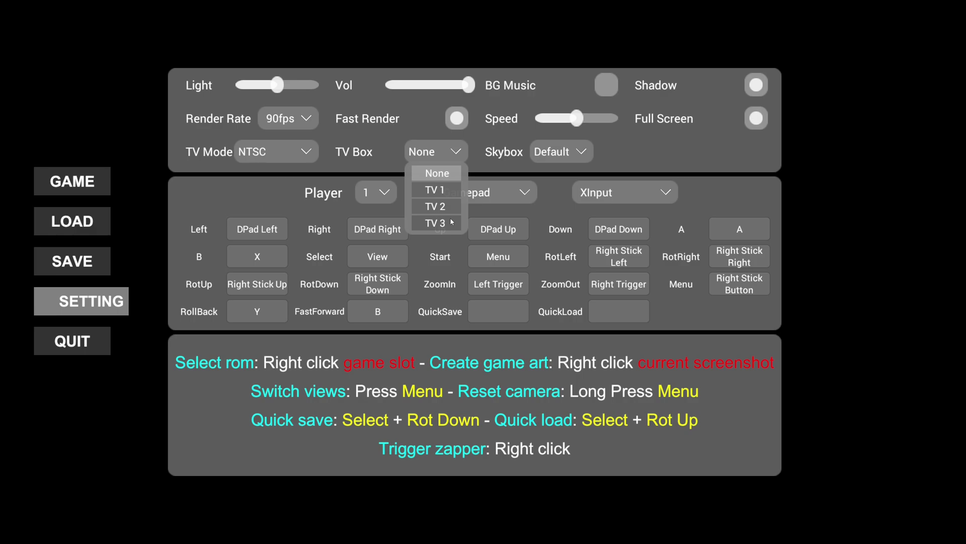
{"action": "left_click", "coordinate": [672, 147]}
{"action": "left_click", "coordinate": [587, 153]}
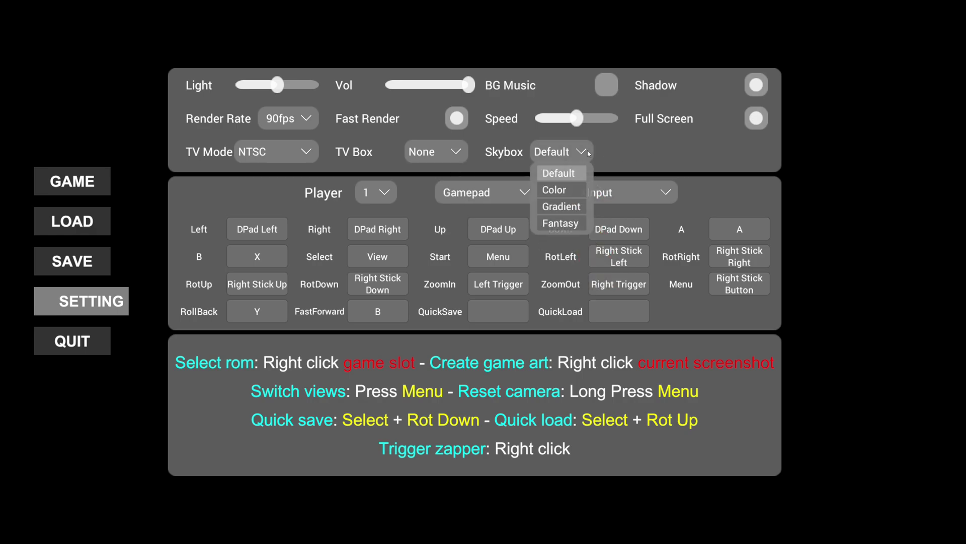
{"action": "left_click", "coordinate": [589, 179]}
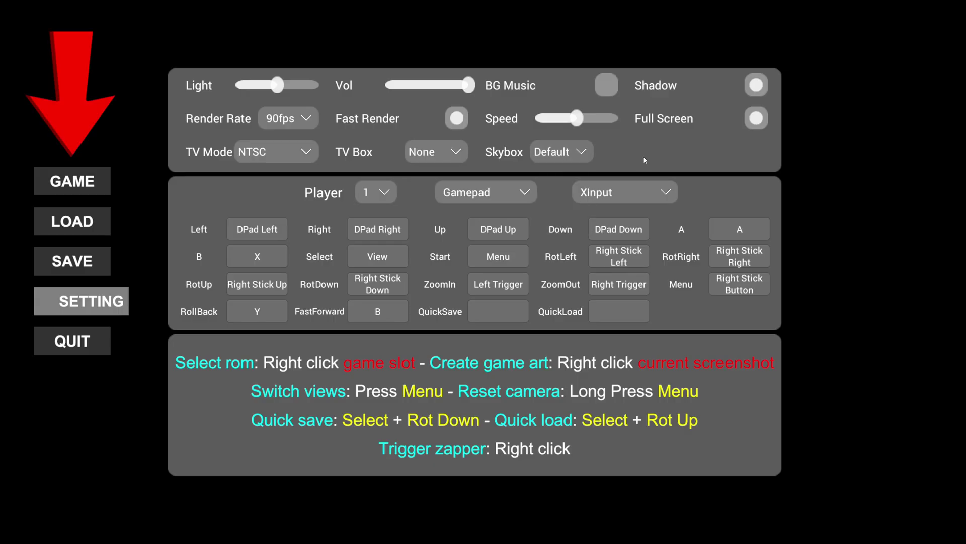
- Open the GAME library and step through pages 2 to 7
{"action": "left_click", "coordinate": [71, 181]}
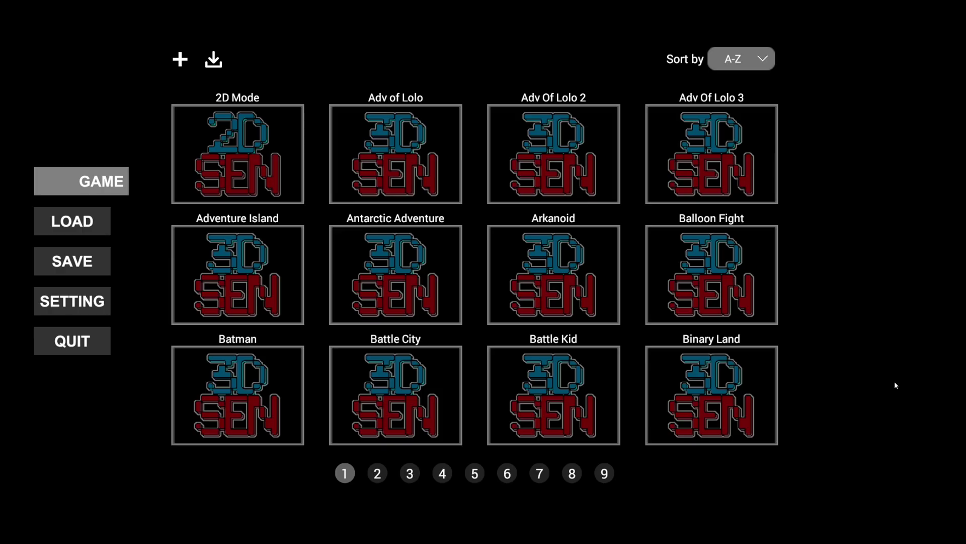
{"action": "left_click", "coordinate": [377, 473]}
{"action": "left_click", "coordinate": [409, 474]}
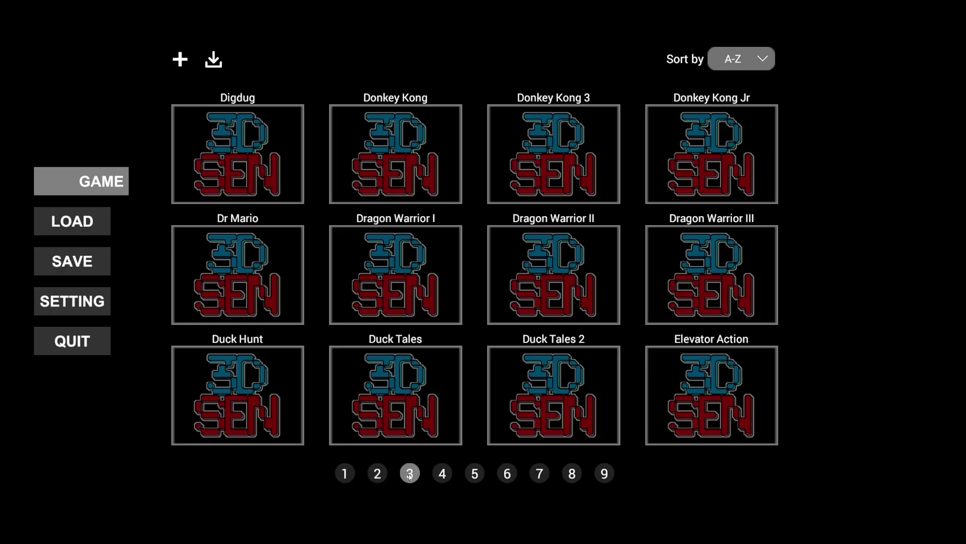
{"action": "left_click", "coordinate": [444, 475]}
{"action": "left_click", "coordinate": [476, 476]}
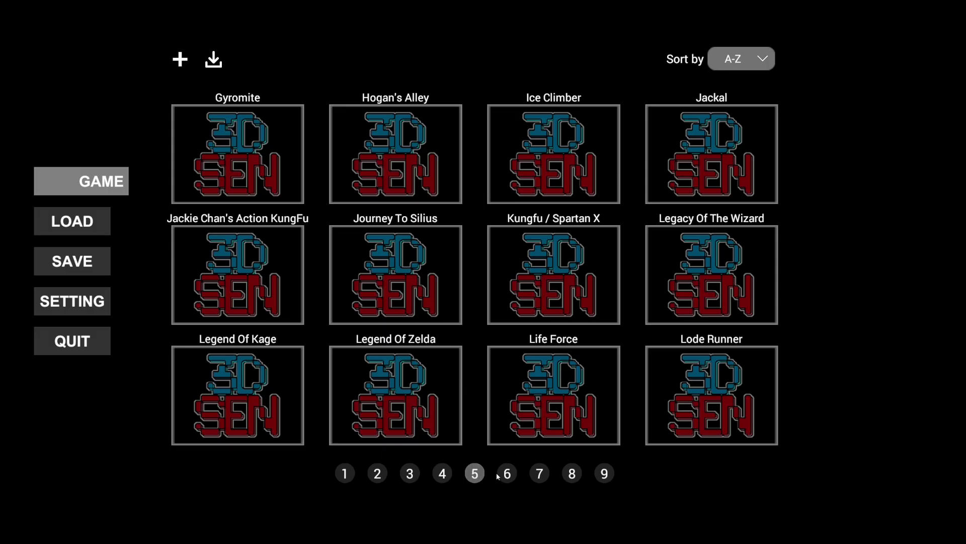
{"action": "left_click", "coordinate": [505, 475]}
{"action": "left_click", "coordinate": [538, 475]}
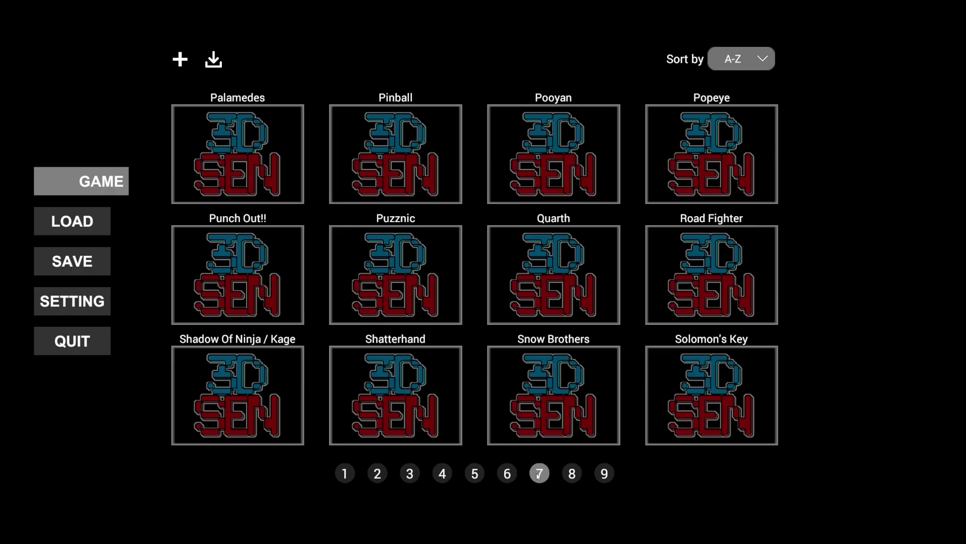
- Load Punch-Out!! (USA).nes from E:\NES into the Punch Out!! slot, found by searching 'pun'
{"action": "left_click", "coordinate": [235, 272]}
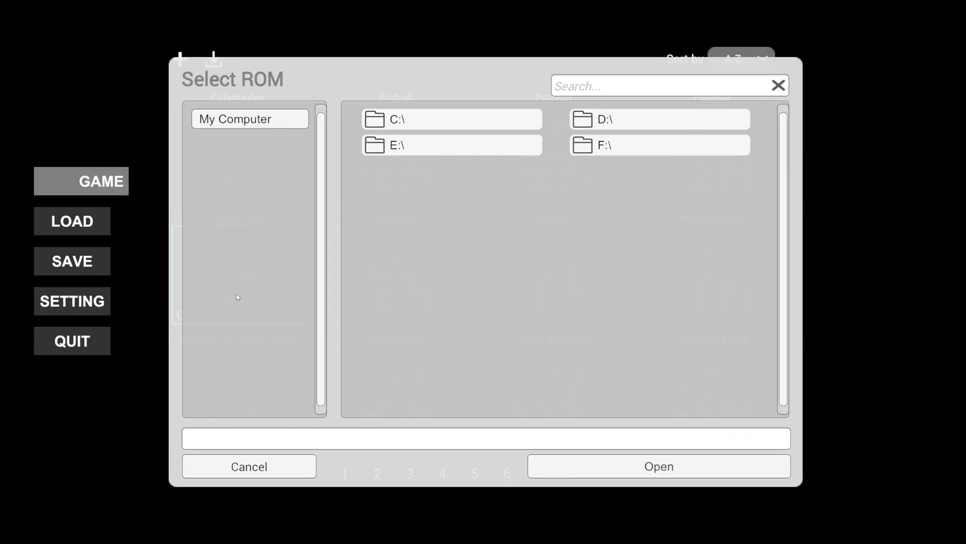
{"action": "left_click", "coordinate": [398, 149]}
{"action": "left_click", "coordinate": [412, 254]}
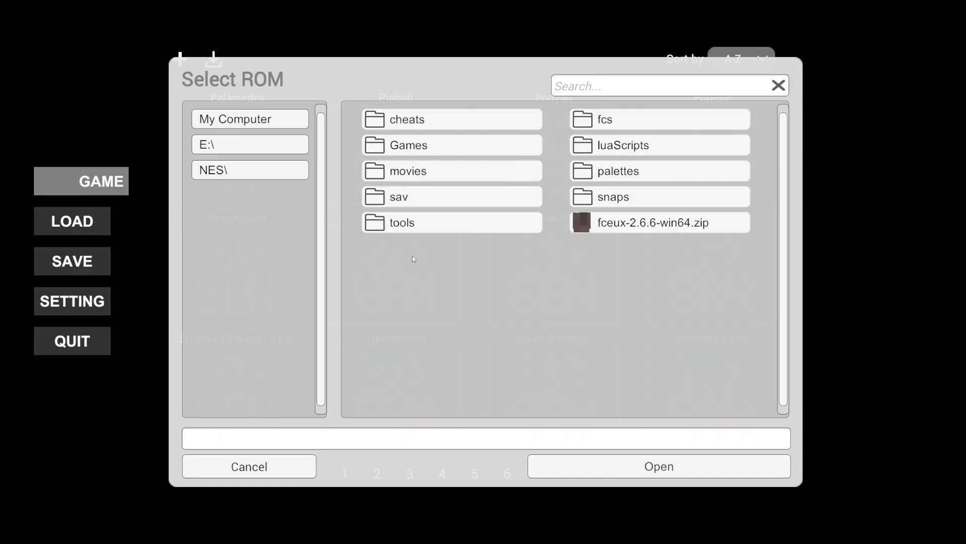
{"action": "left_click", "coordinate": [585, 87]}
{"action": "type", "text": "pun"}
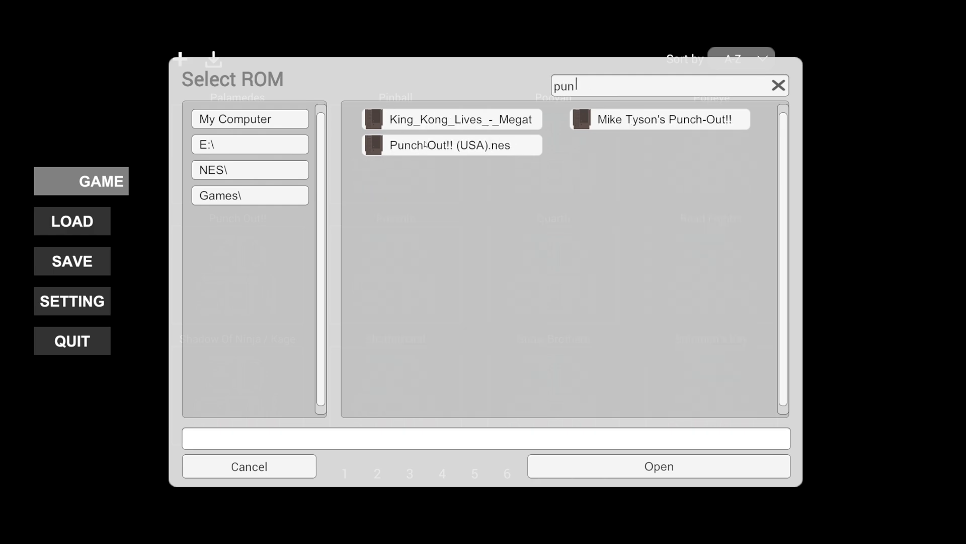
{"action": "double_click", "coordinate": [433, 145]}
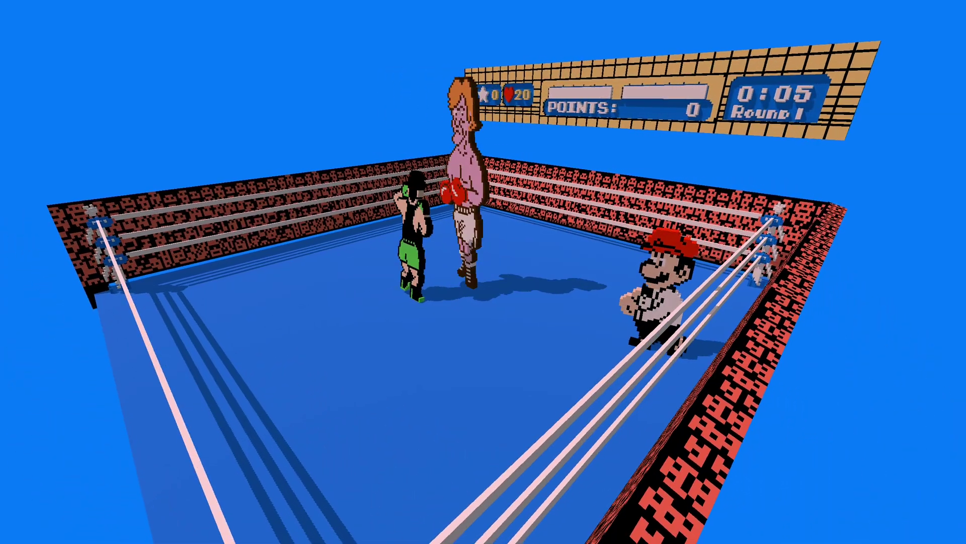
- Rewind the Punch-Out!! bout a few seconds, then exit to the game library
{"action": "key", "text": "BackSpace"}
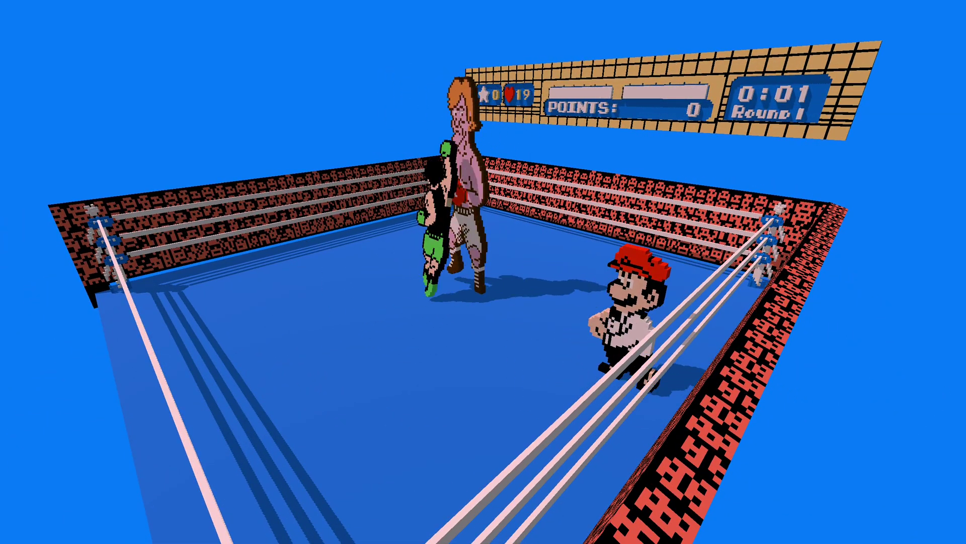
{"action": "key", "text": "Escape"}
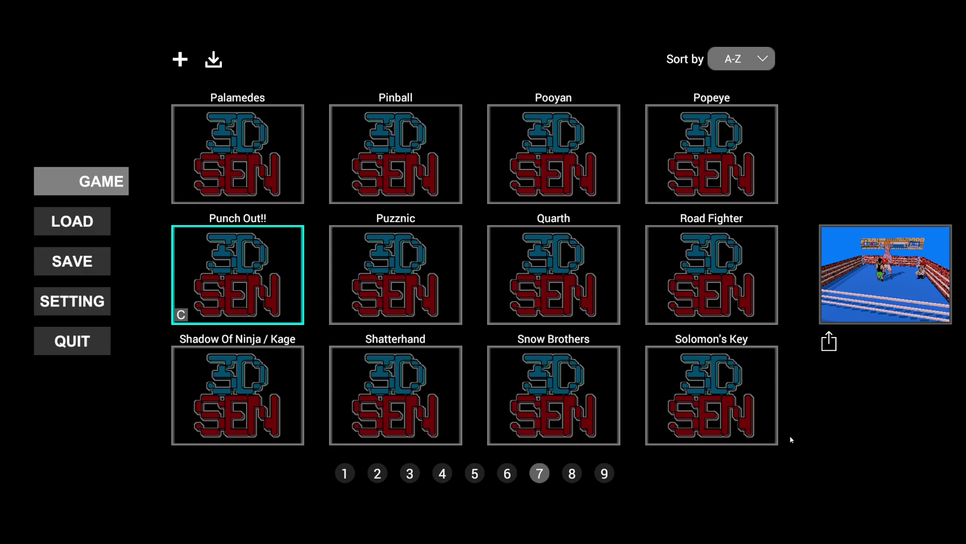
- Go to library page 8 and load the Super Mario Bros. (World) ROM into its slot
{"action": "left_click", "coordinate": [571, 477]}
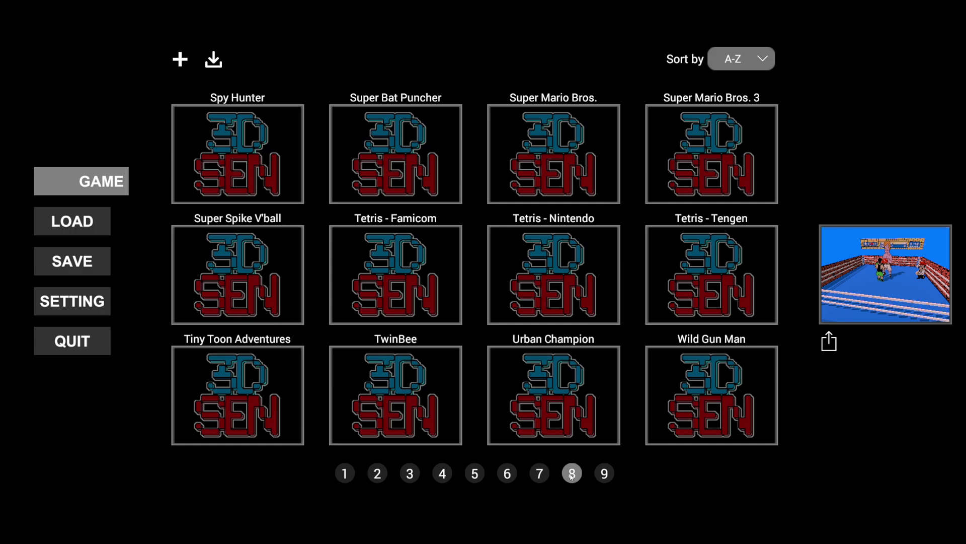
{"action": "left_click", "coordinate": [557, 167]}
{"action": "left_click", "coordinate": [492, 146]}
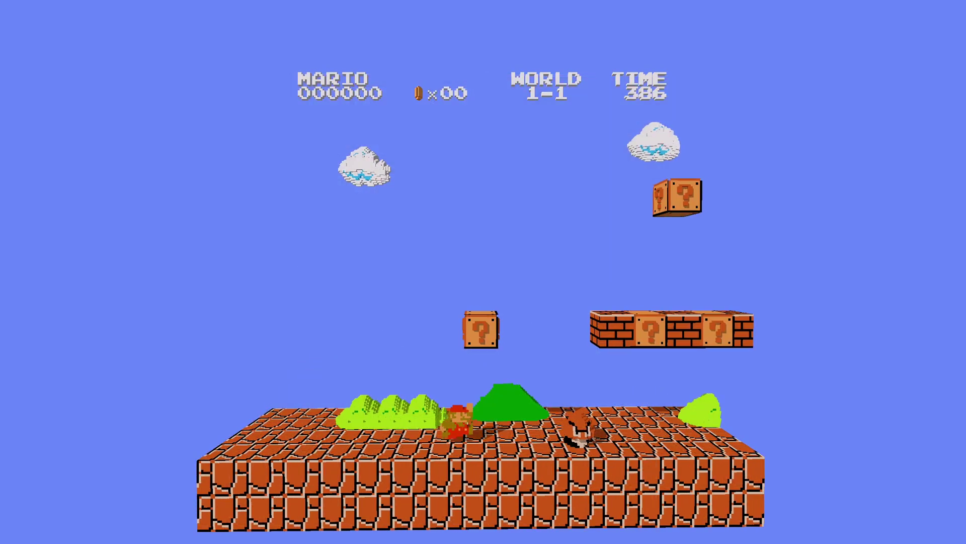
- Start World 1-1, hitting the question block and jumping on the Goomba
{"action": "key", "text": "x"}
{"action": "key", "text": "Right"}
{"action": "key", "text": "x"}
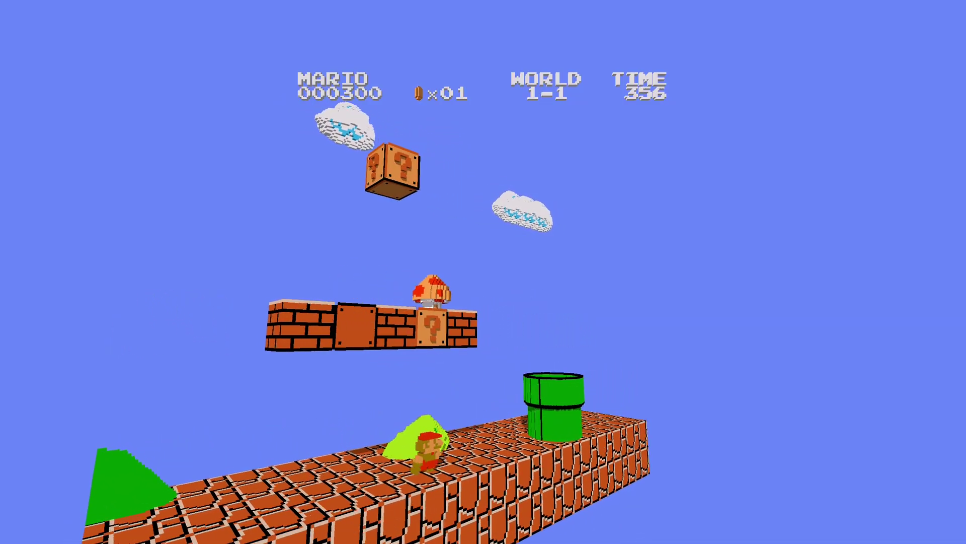
- In settings, change the skybox to Fantasy, then to Gradient
{"action": "key", "text": "Escape"}
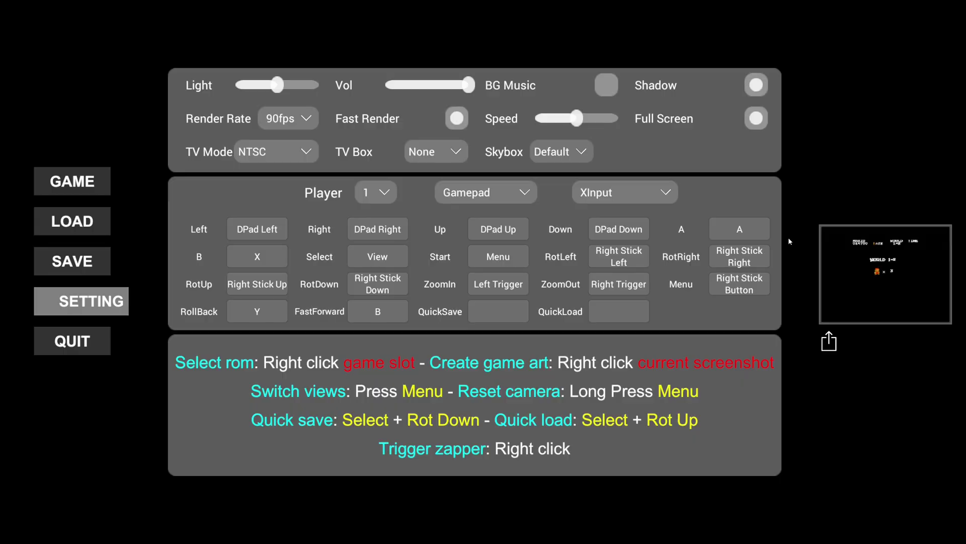
{"action": "left_click", "coordinate": [581, 154]}
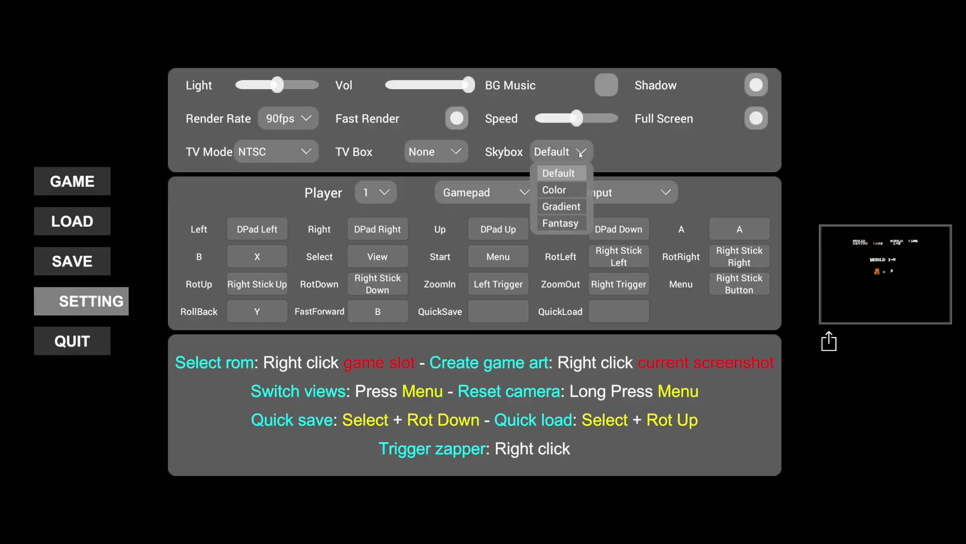
{"action": "left_click", "coordinate": [571, 223]}
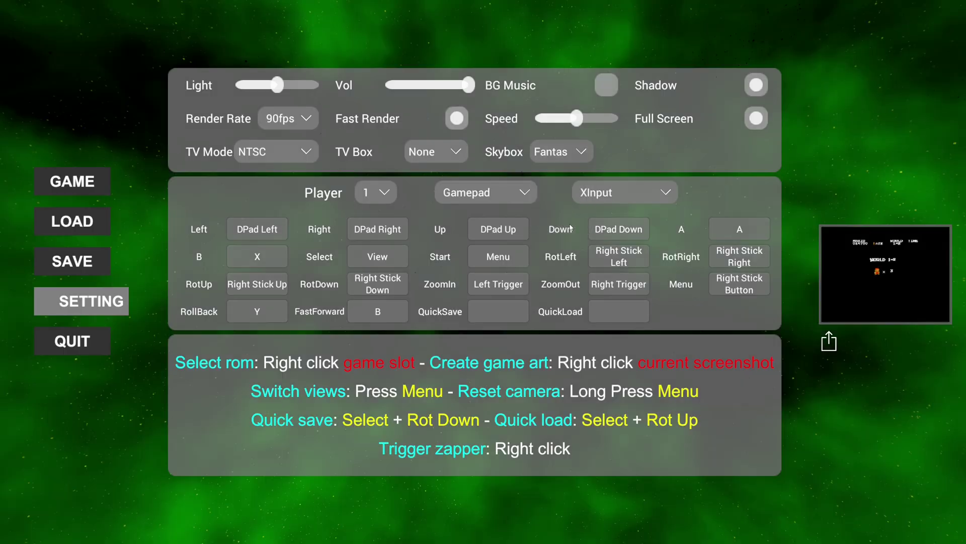
{"action": "left_click", "coordinate": [579, 152]}
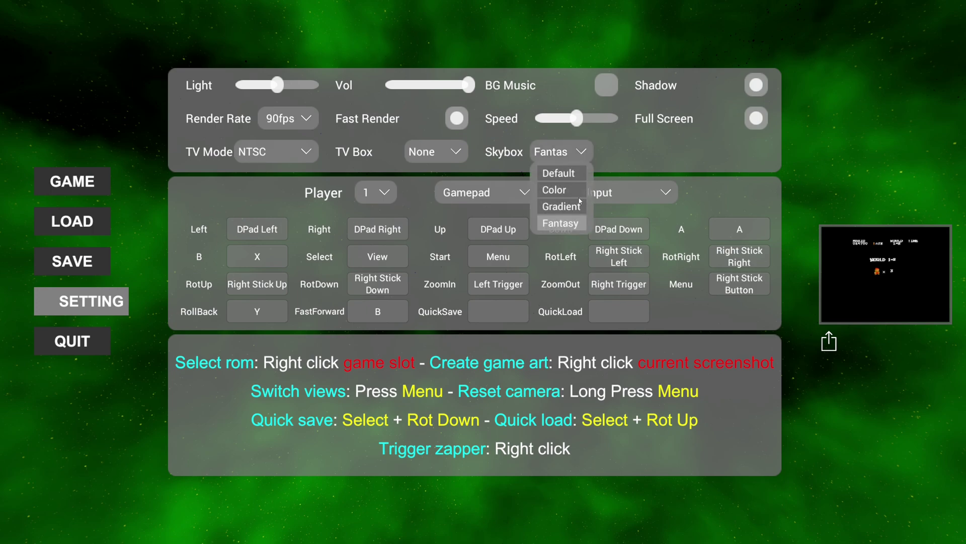
{"action": "left_click", "coordinate": [572, 211]}
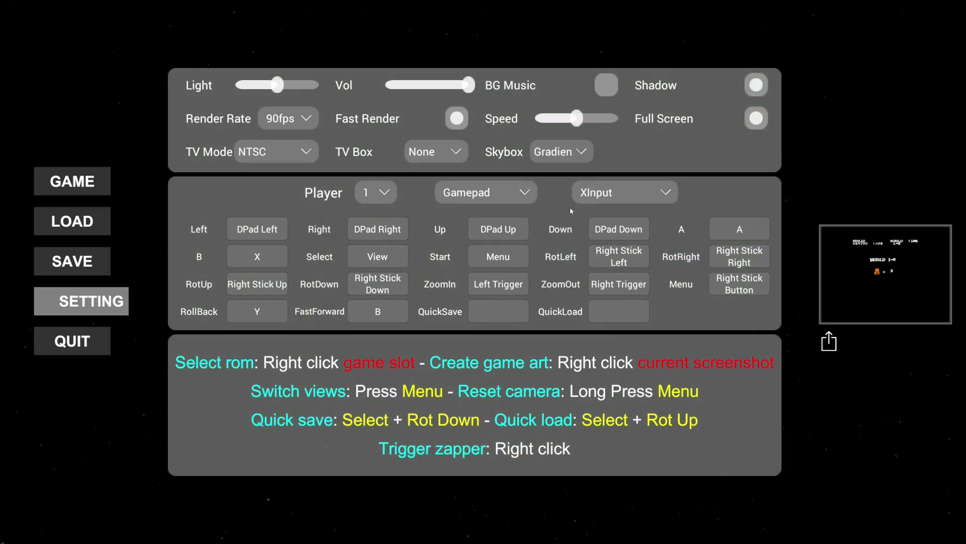
{"action": "left_click", "coordinate": [577, 157]}
- Resume World 1-2, running right to stomp Goombas and grab a coin, then reopen settings
{"action": "left_click", "coordinate": [879, 276]}
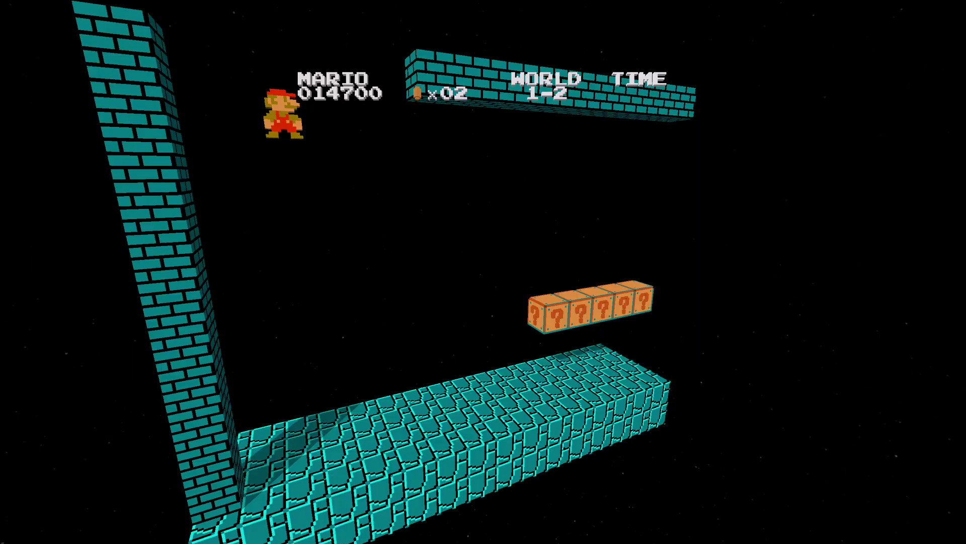
{"action": "key", "text": "Right"}
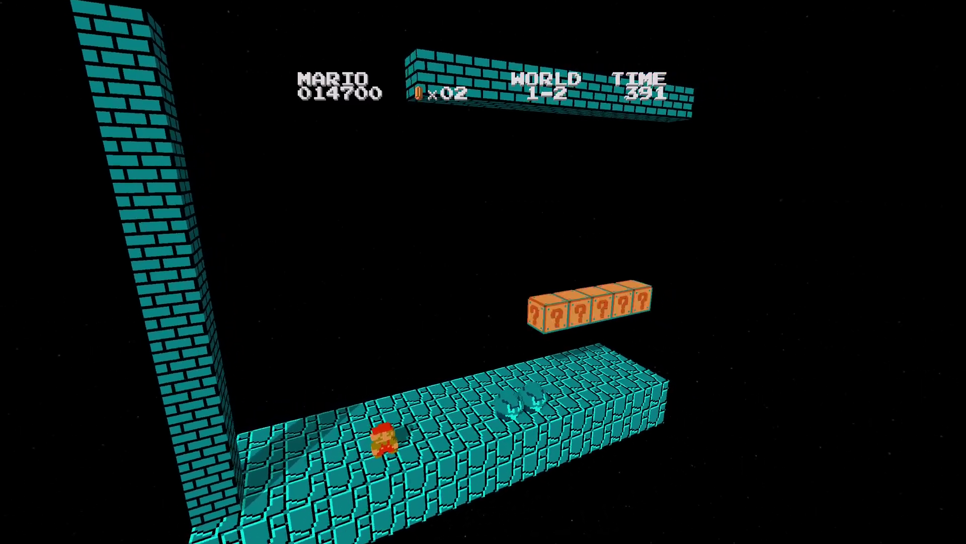
{"action": "key", "text": "x"}
{"action": "key", "text": "Right"}
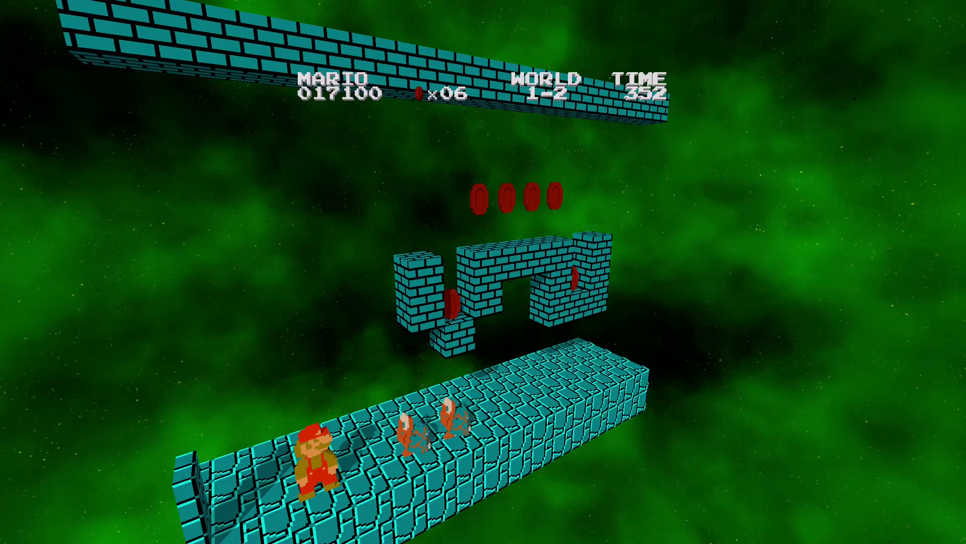
{"action": "key", "text": "x"}
{"action": "key", "text": "Right"}
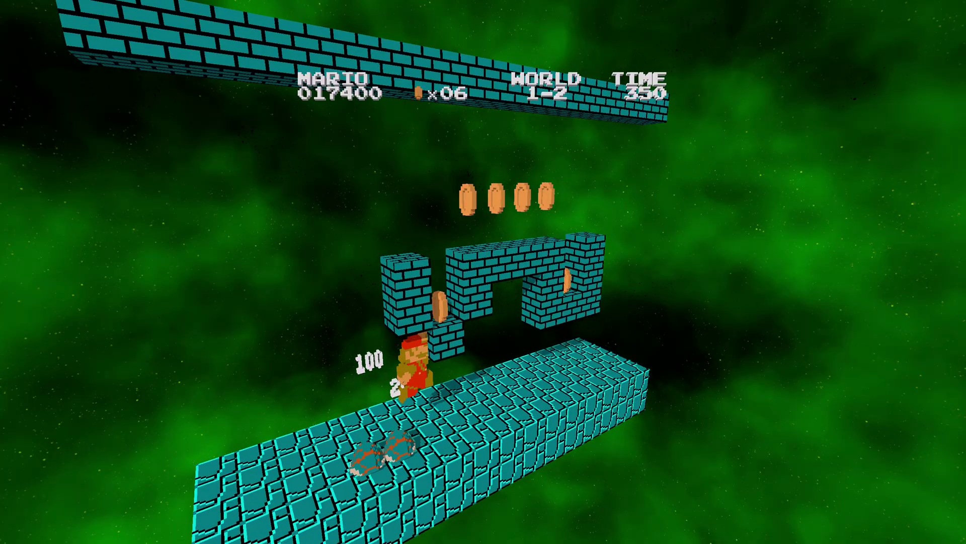
{"action": "key", "text": "x"}
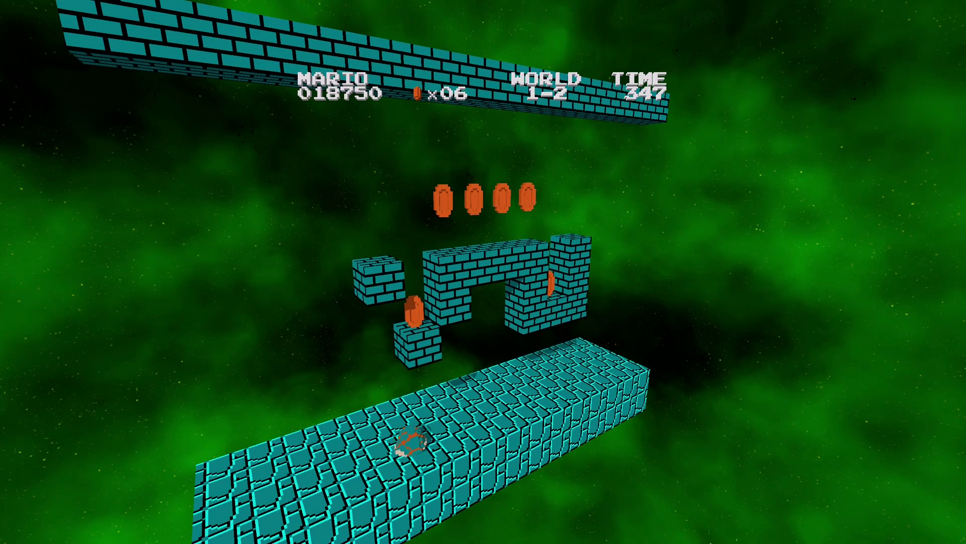
{"action": "key", "text": "Left"}
{"action": "key", "text": "Right"}
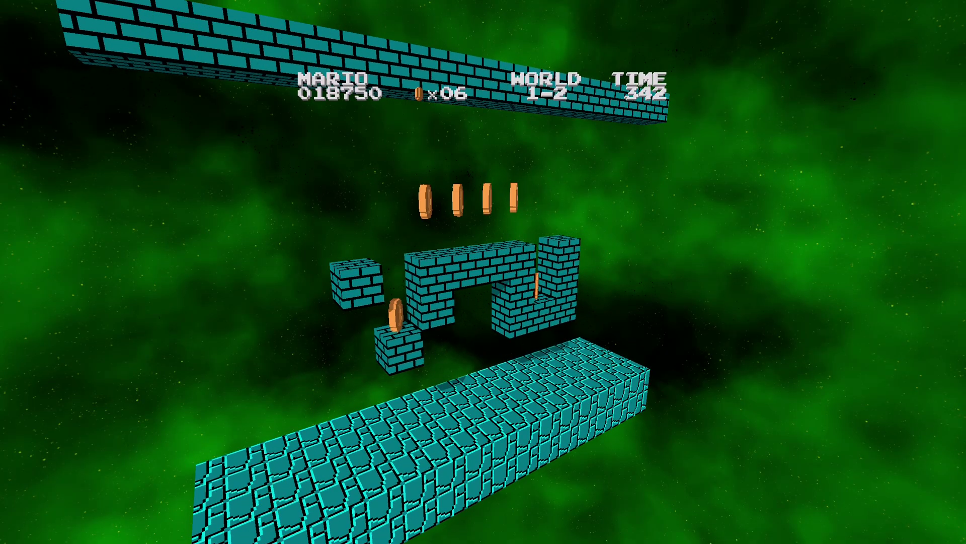
{"action": "key", "text": "x"}
{"action": "key", "text": "Escape"}
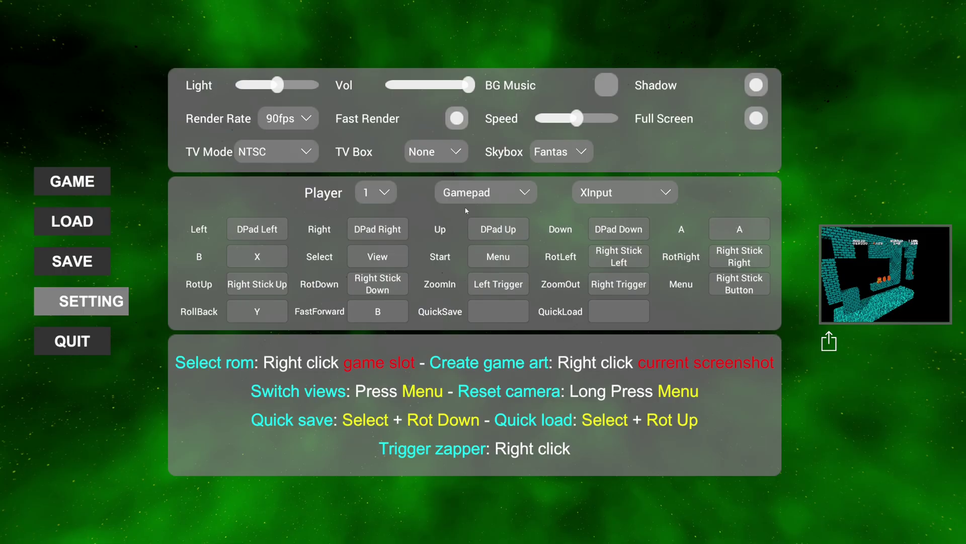
- Set the TV Box setting to TV 1 so World 1-2 plays inside a wooden television
{"action": "left_click", "coordinate": [457, 153]}
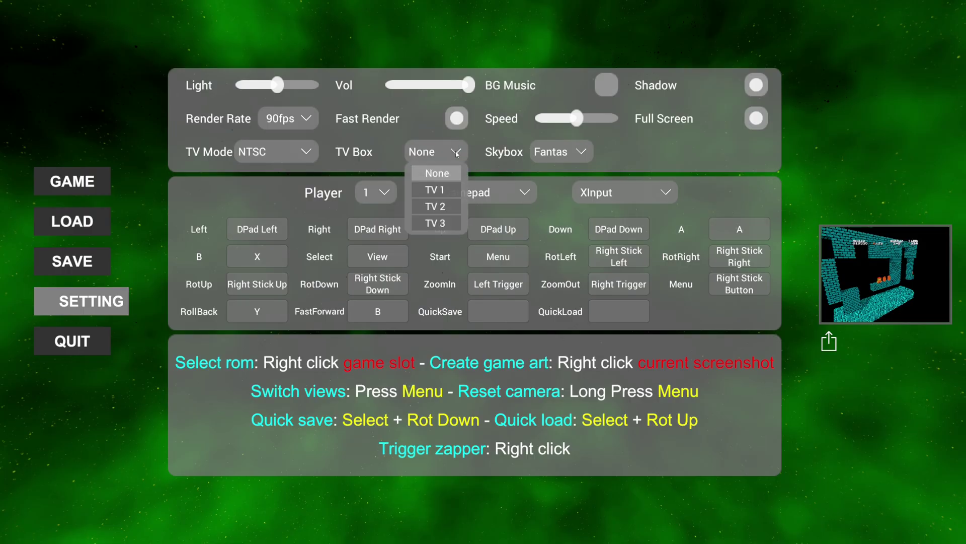
{"action": "left_click", "coordinate": [436, 190]}
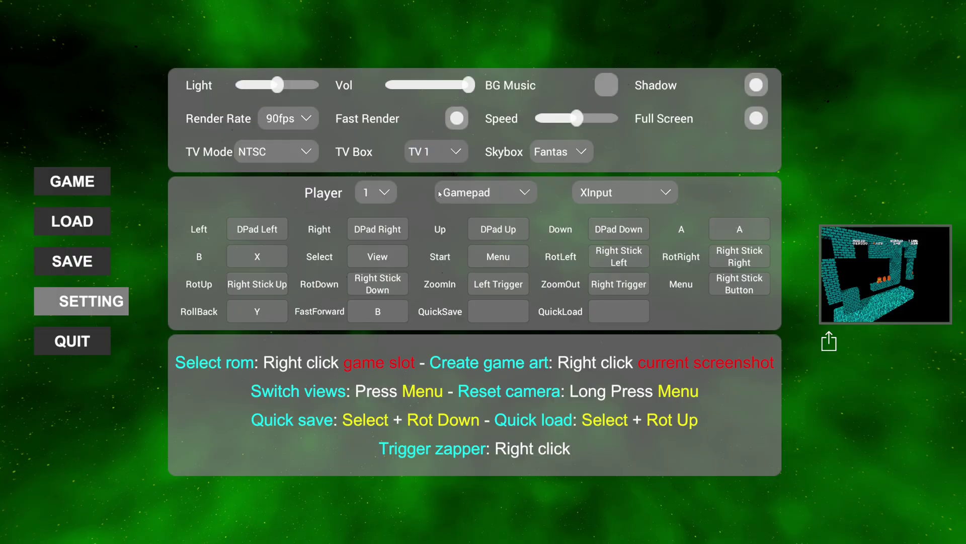
{"action": "key", "text": "Escape"}
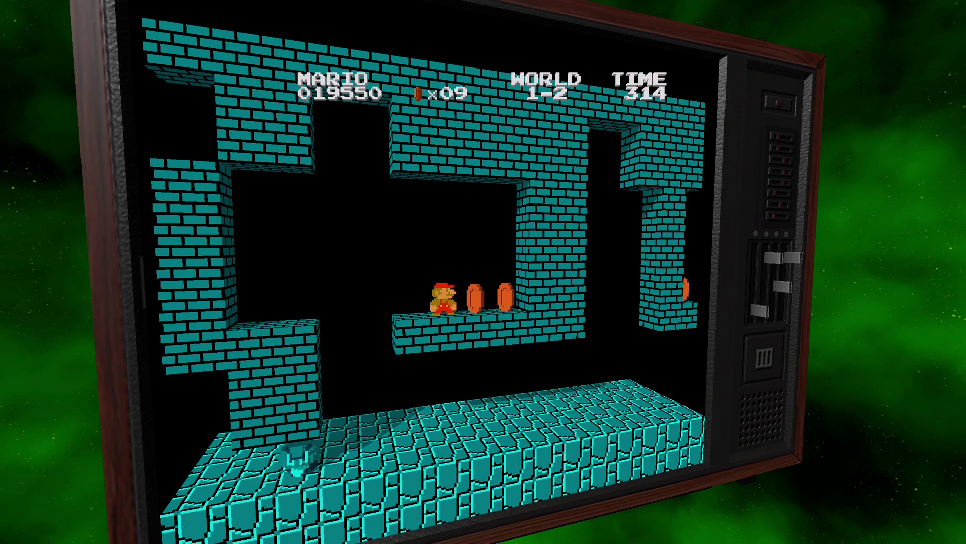
- Load the Duck Hunt (World).nes ROM from the Duck Hunt tile on the game list
{"action": "key", "text": "Escape"}
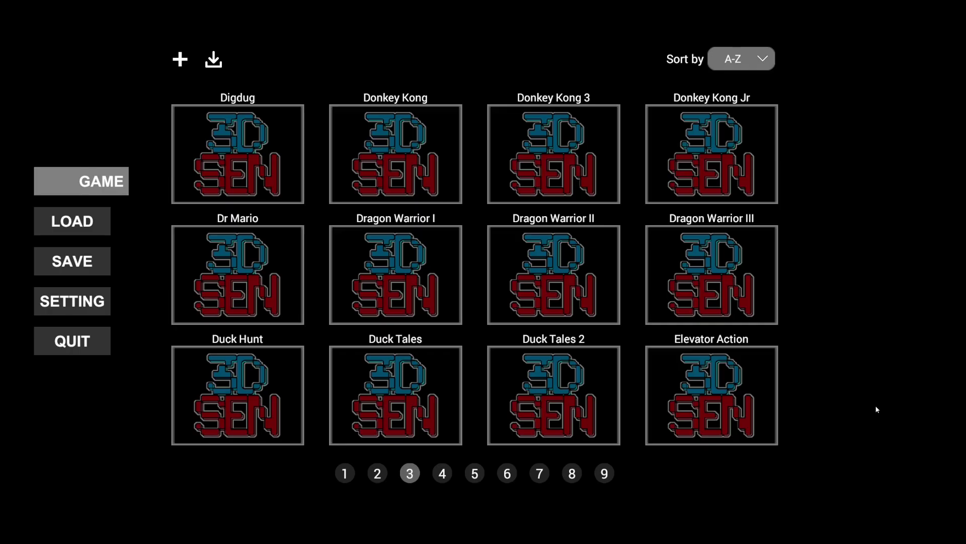
{"action": "left_click", "coordinate": [250, 373]}
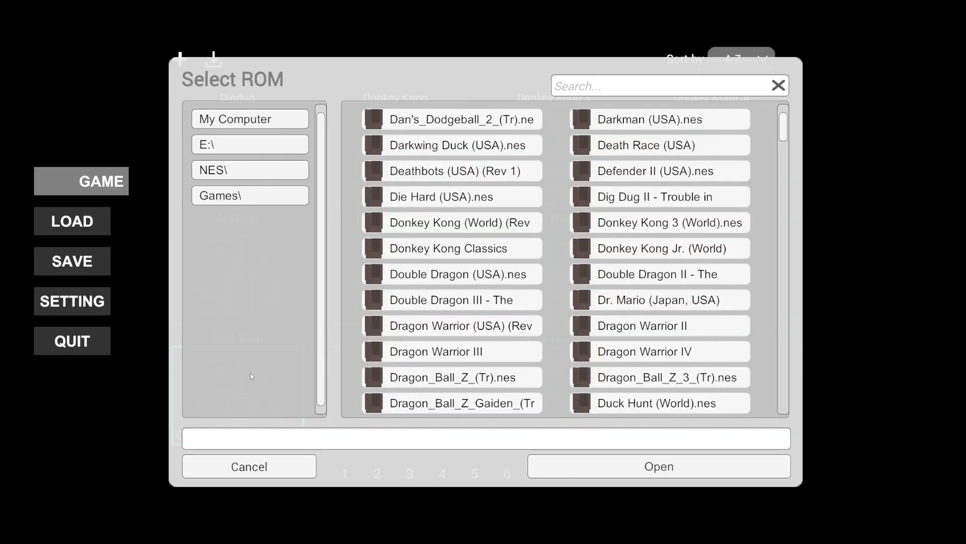
{"action": "double_click", "coordinate": [692, 401]}
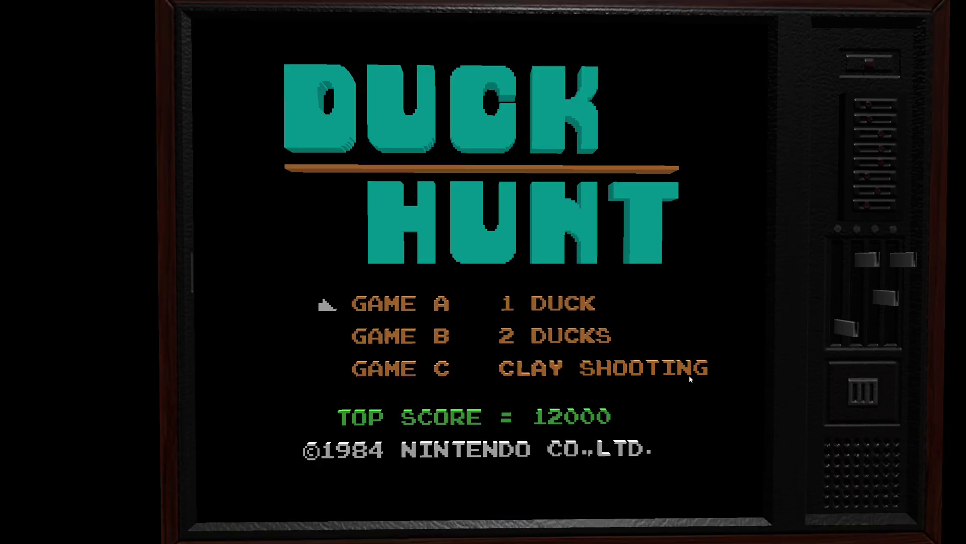
- Start Game A and shoot flying ducks with the mouse zapper, reaching a score of 001500
{"action": "key", "text": "Return"}
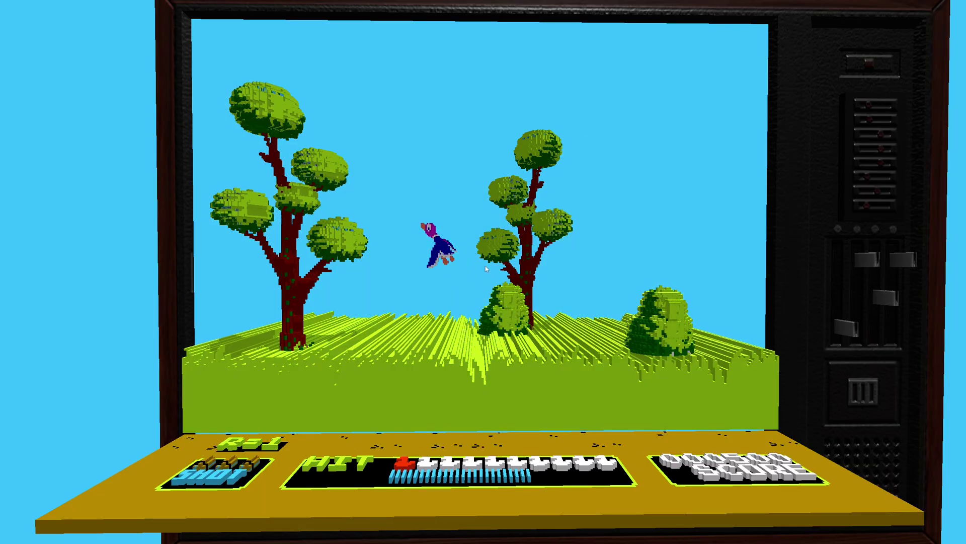
{"action": "left_click", "coordinate": [453, 231]}
{"action": "left_click", "coordinate": [408, 188]}
{"action": "left_click", "coordinate": [402, 187]}
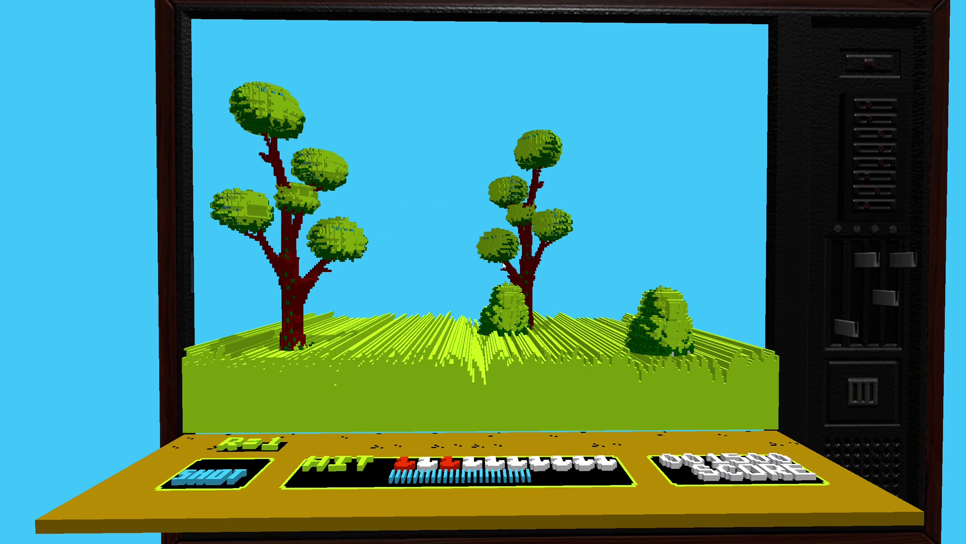